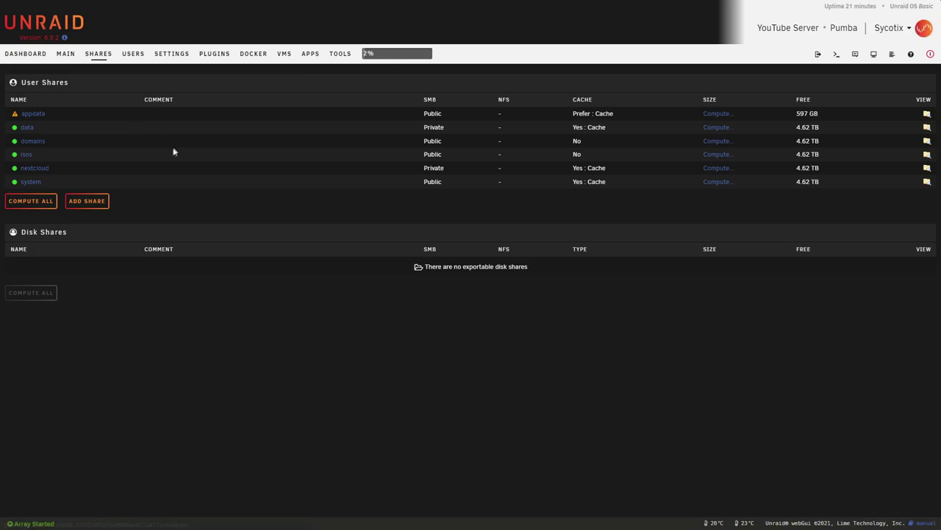
- Add a share named wekan with comment 'Used for wekan', cache pool Yes and 50GB minimum free space
click(98, 203)
text(wekan)
key(Tab)
text(Us)
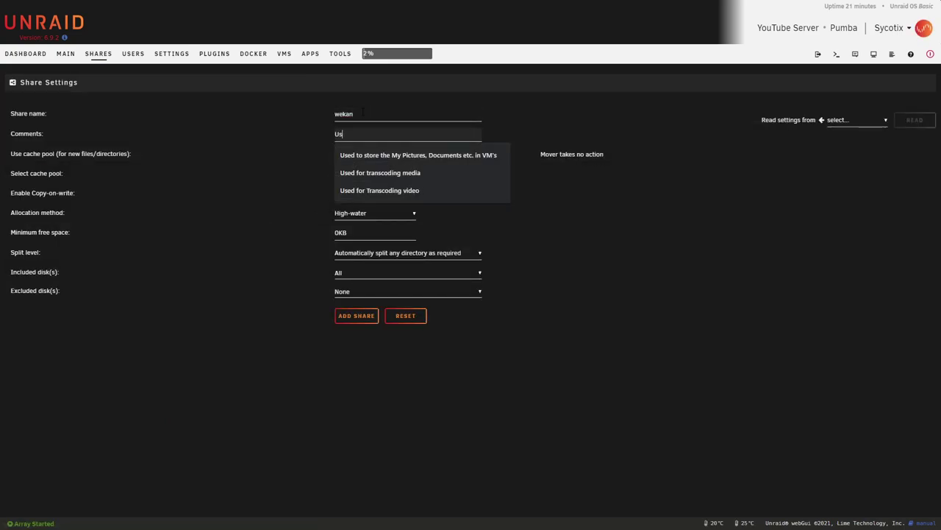
text(ed for wekan)
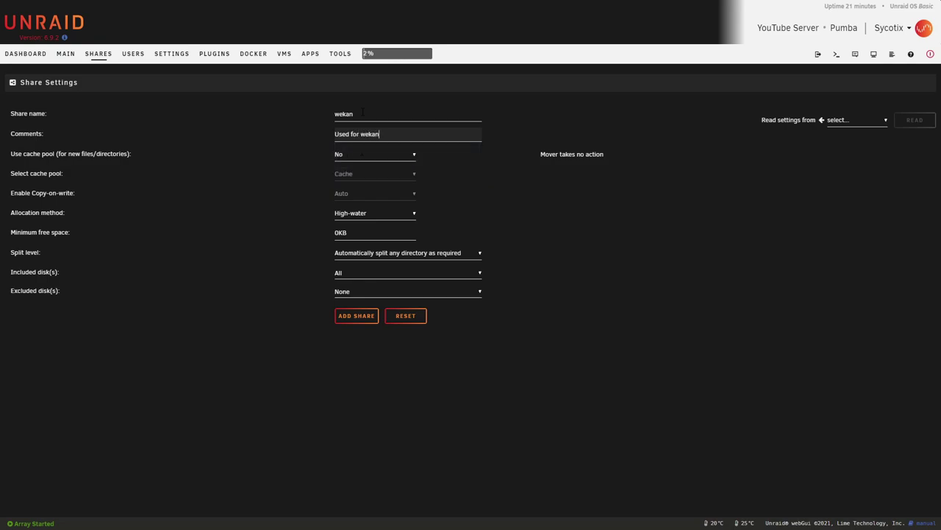
key(Tab)
key(y)
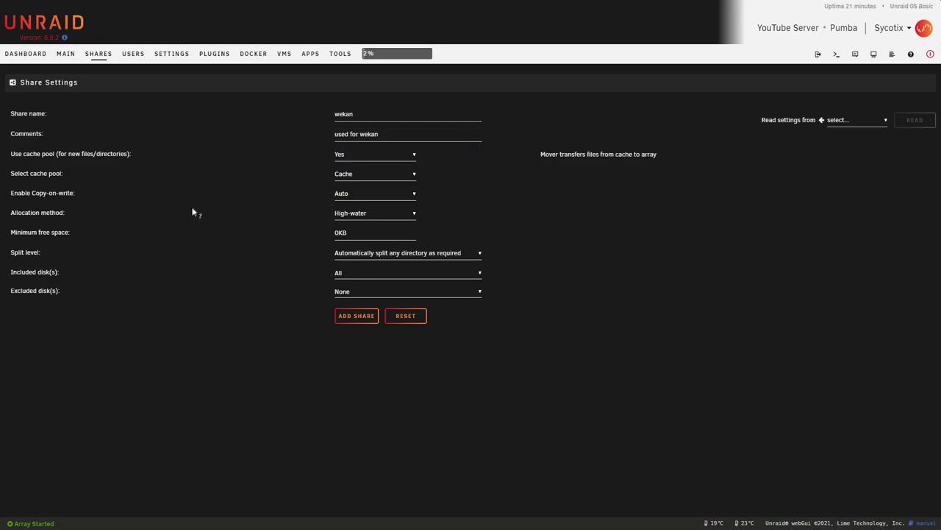
click(340, 227)
text(50GB)
click(370, 316)
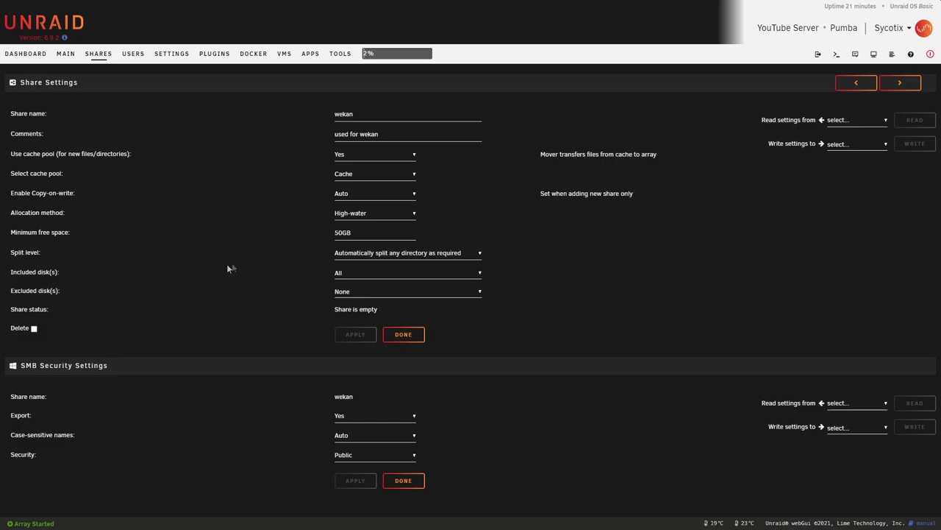
- Read the allocation-method and share-setting help, then go back to the Shares list
click(35, 212)
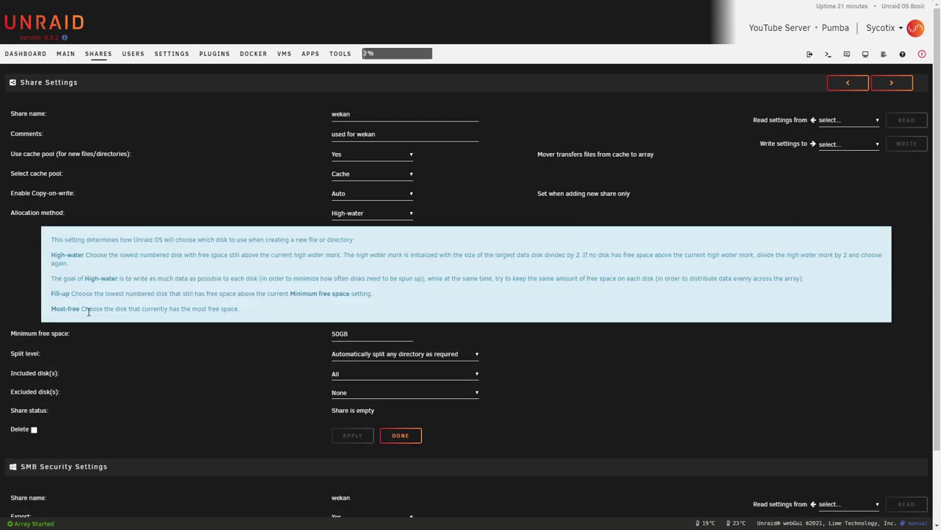
click(61, 213)
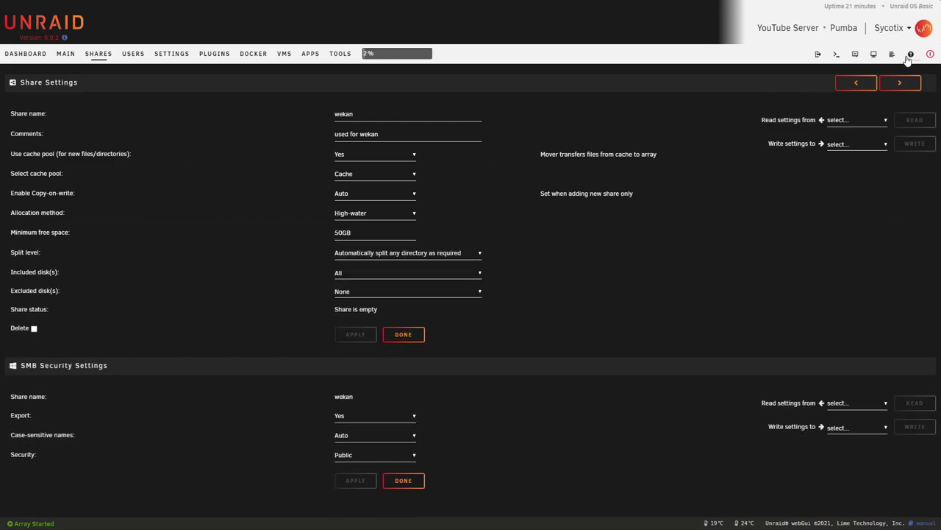
click(910, 55)
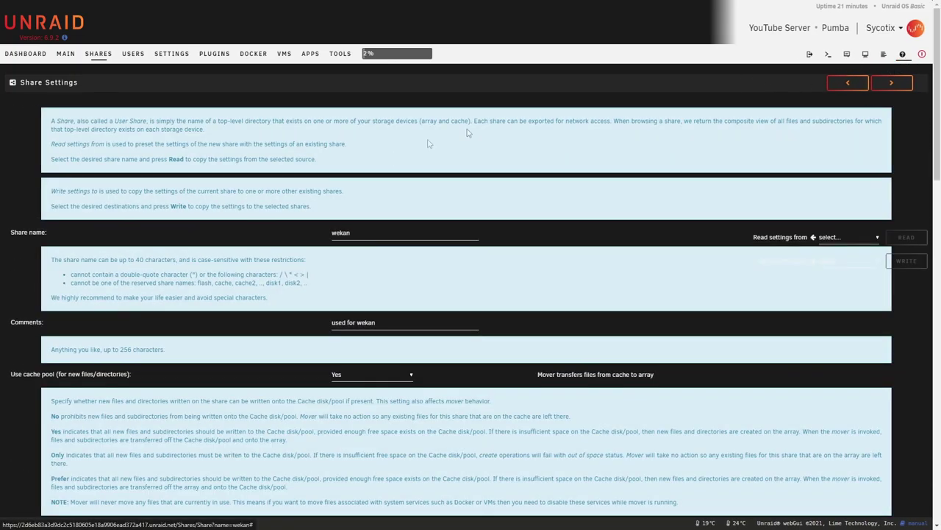
scroll(333, 175, down, 10)
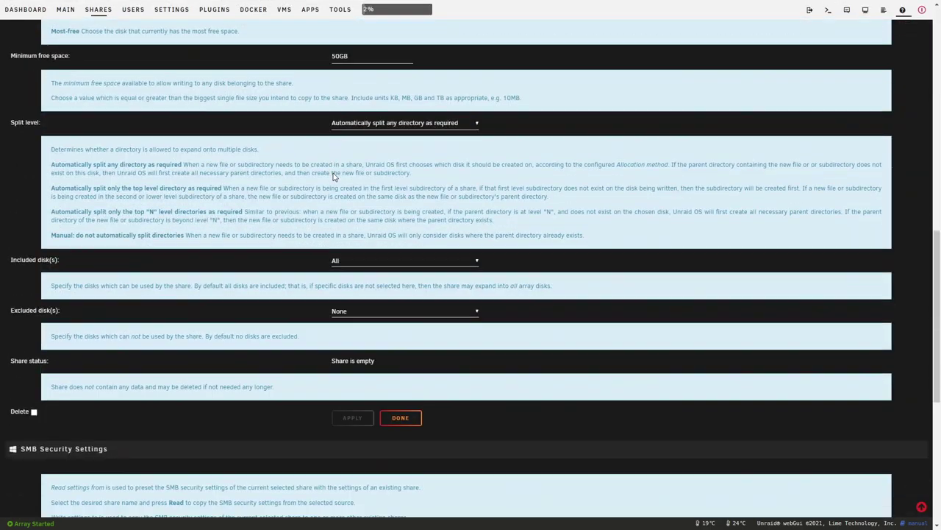
scroll(334, 175, up, 10)
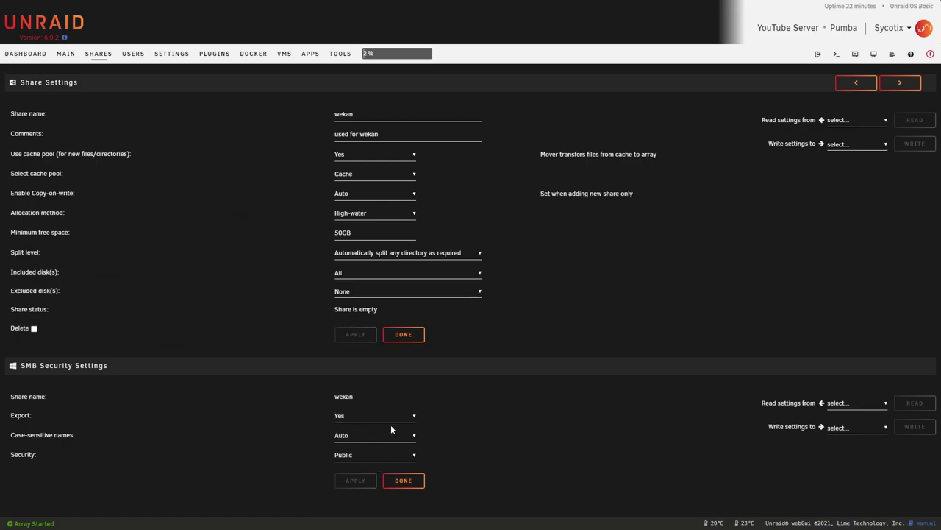
click(98, 54)
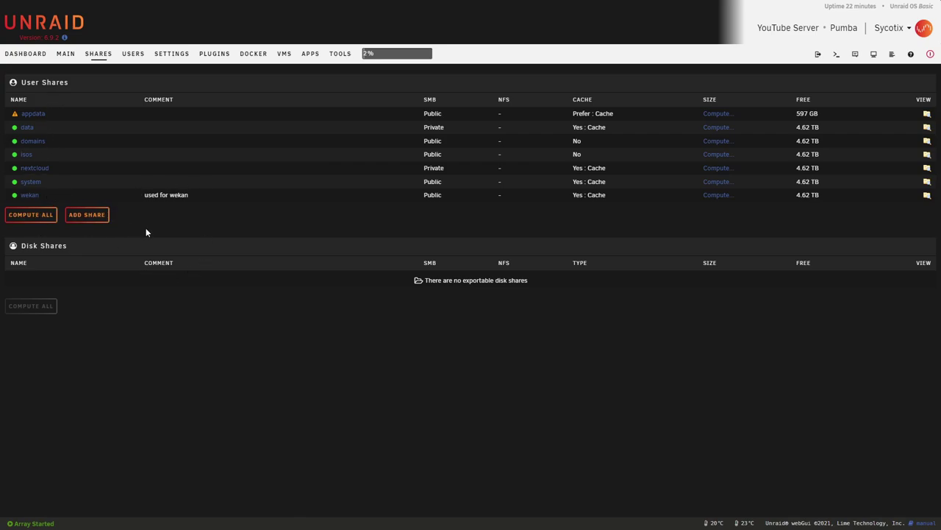
- Search Community Applications for wekan and open the Wekan app's install template
click(312, 55)
text(wekan)
key(Return)
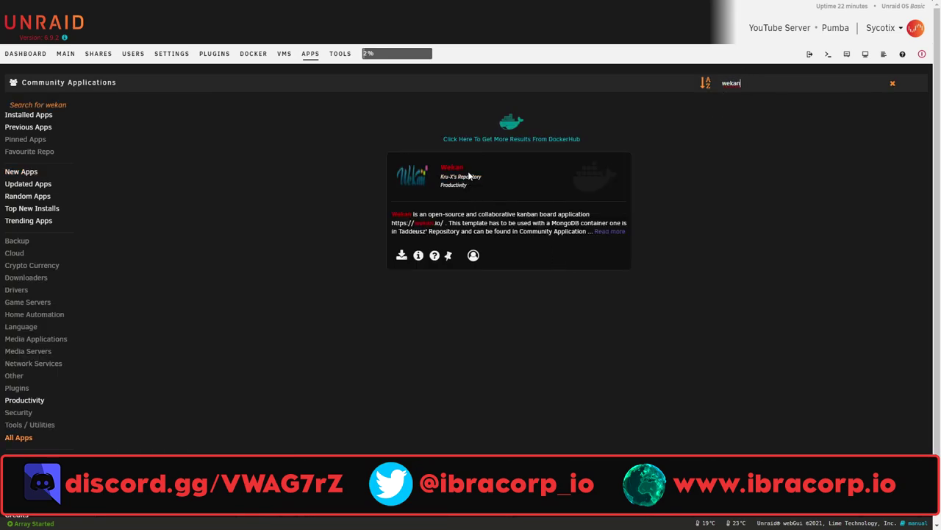
click(401, 254)
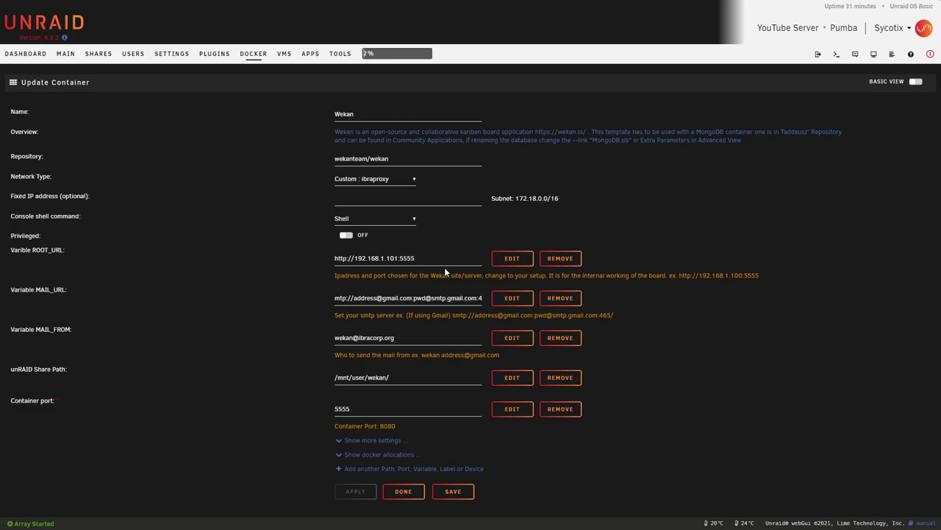
- Make MAIL_URL begin with smtp and trim the trailing part of its value
drag(416, 258, 334, 259)
click(326, 259)
click(336, 298)
text(s)
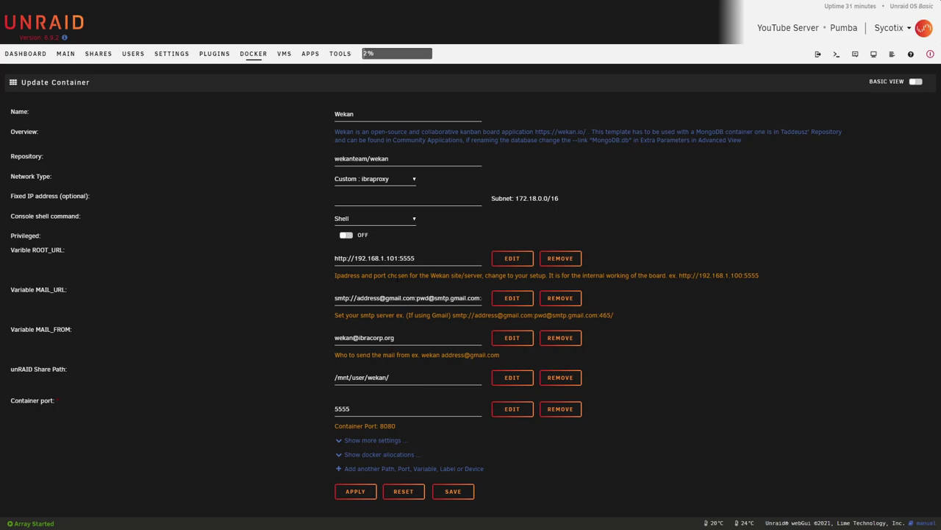
drag(416, 298, 474, 312)
key(BackSpace)
- Confirm the share path stays /mnt/user/wekan/ and reveal the additional variables, including MONGO_URL
click(390, 377)
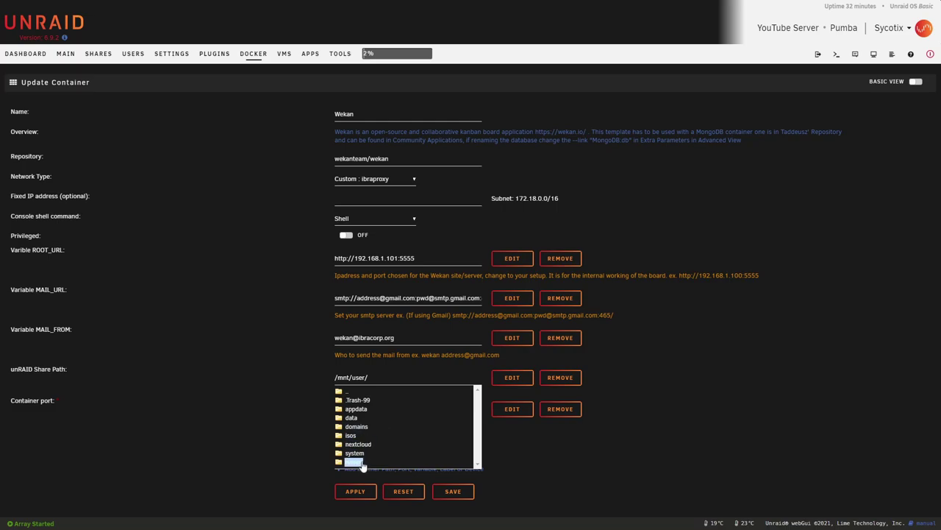
click(293, 374)
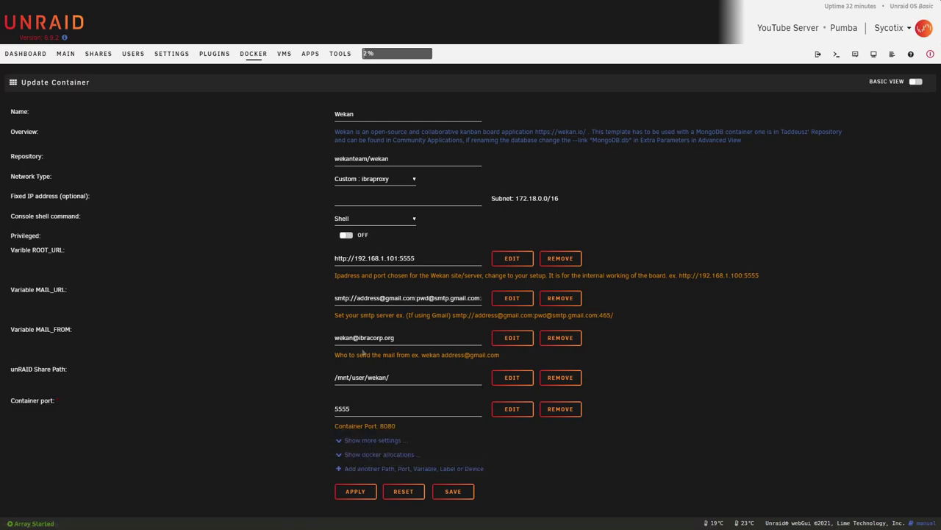
click(375, 440)
scroll(361, 379, down, 1)
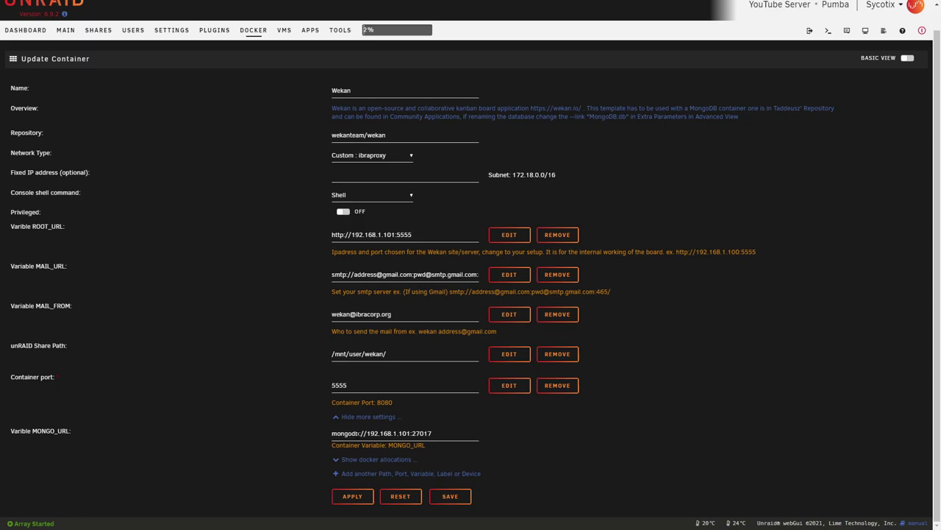
- Append /db to the MONGO_URL value after port 27017
drag(410, 433, 366, 433)
drag(433, 433, 411, 434)
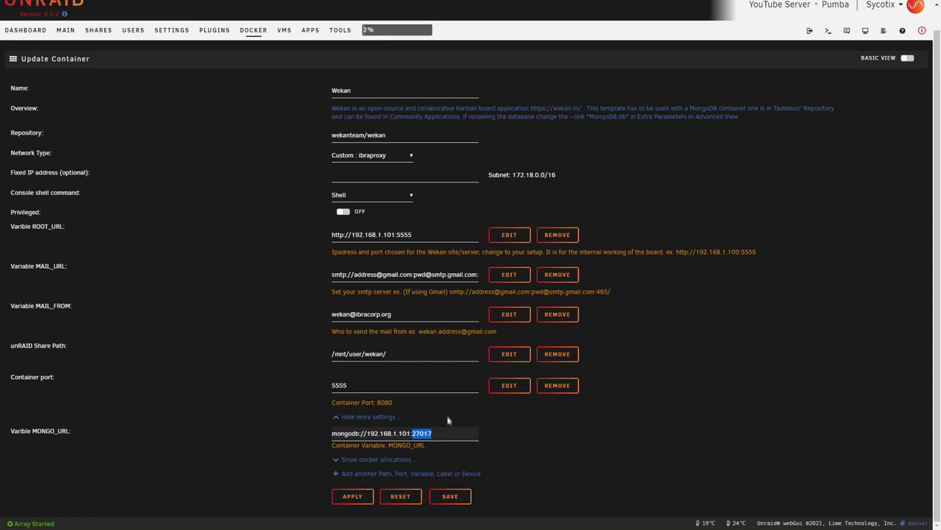
click(450, 433)
text(/db)
click(550, 446)
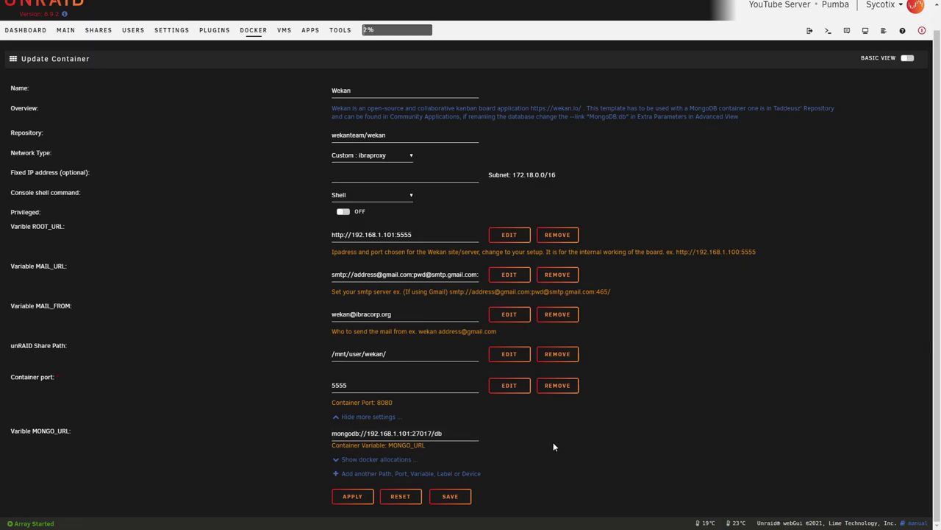
scroll(553, 442, up, 1)
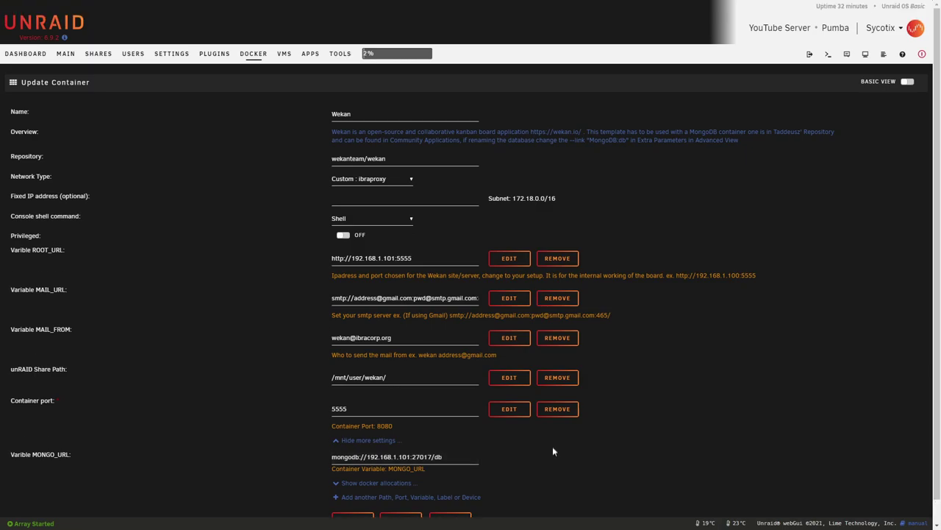
- Clear Extra Parameters in advanced view, apply the Wekan container settings and launch its WebUI
click(907, 81)
scroll(391, 233, down, 2)
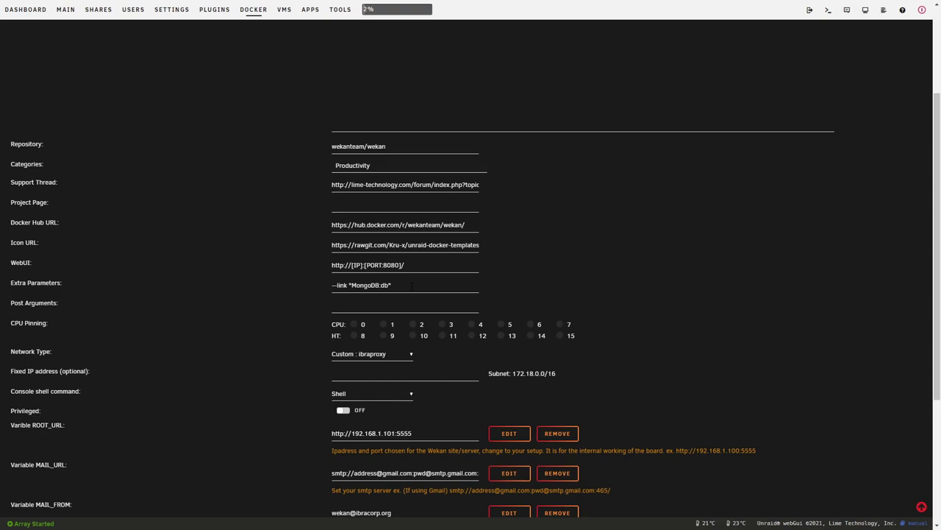
drag(412, 286, 307, 286)
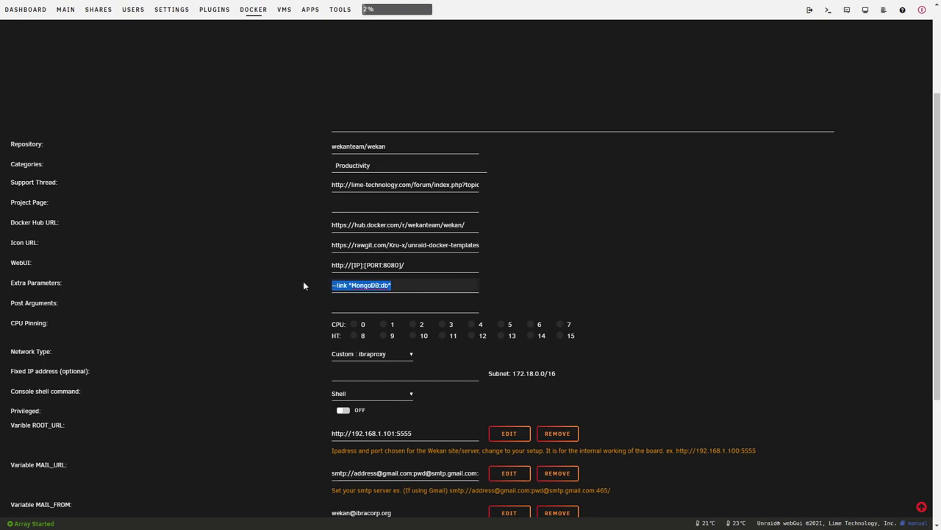
key(BackSpace)
scroll(304, 271, down, 3)
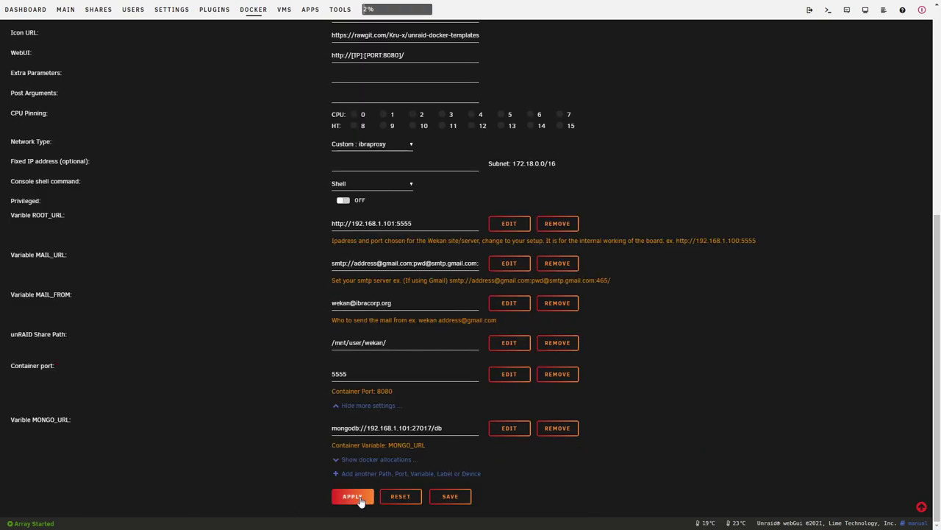
click(346, 497)
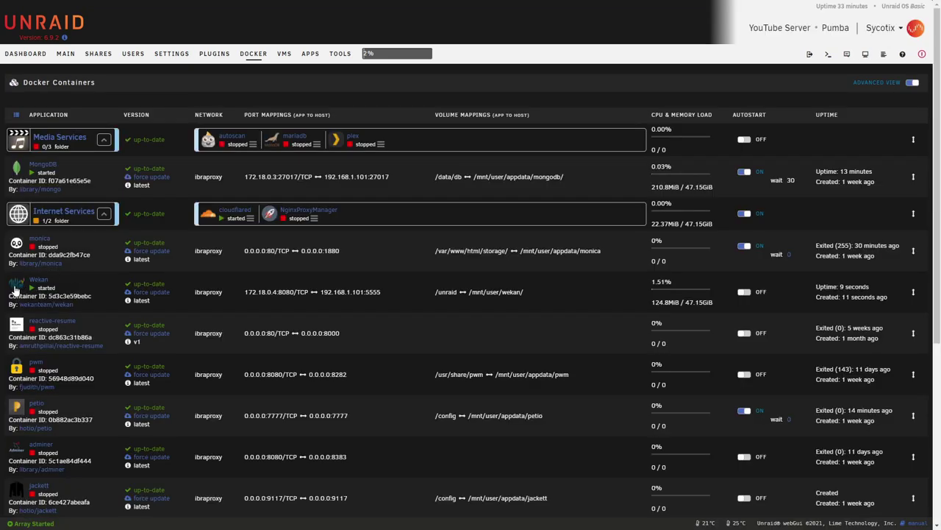
click(18, 287)
click(33, 304)
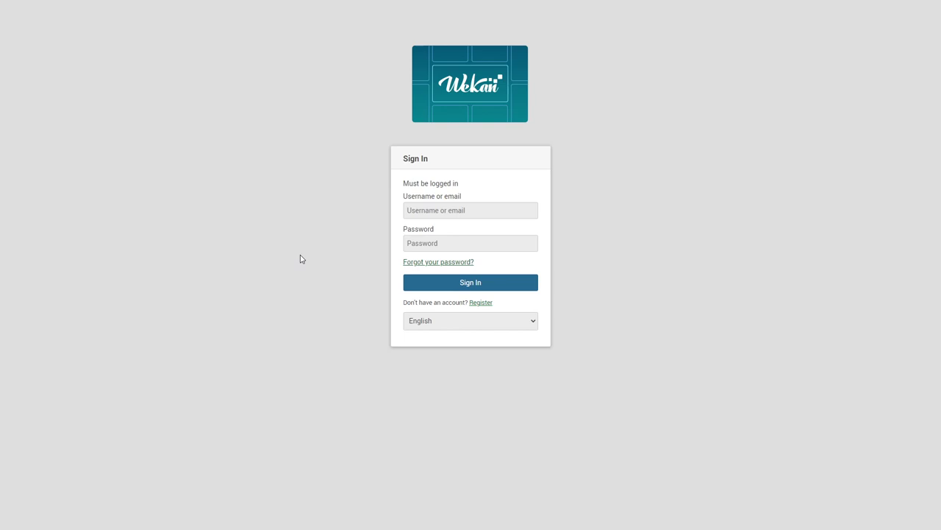
- Register a new admin account with a username, email address and password
click(489, 302)
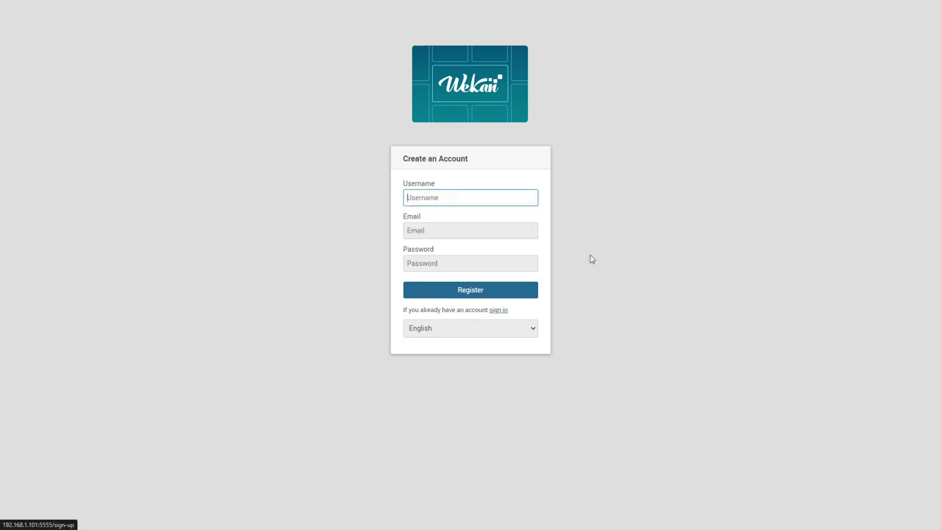
text(admin)
key(Tab)
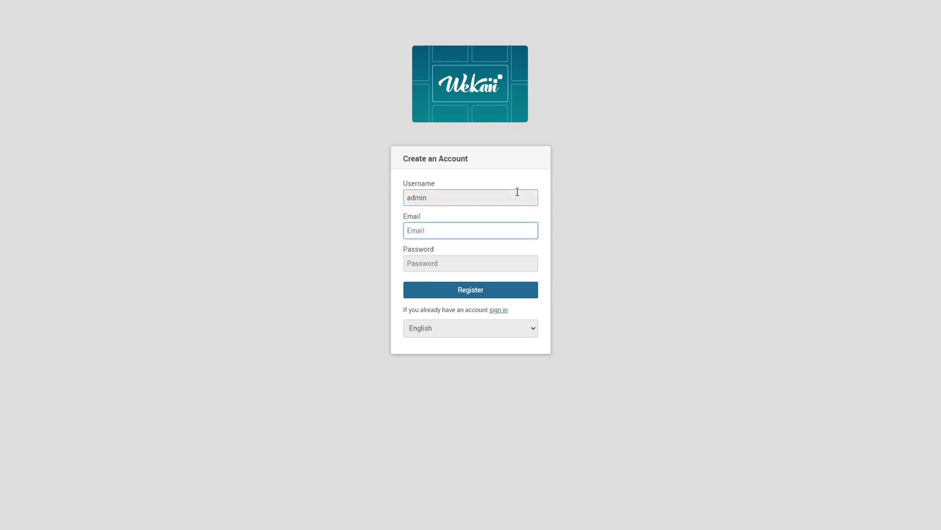
text(admin)
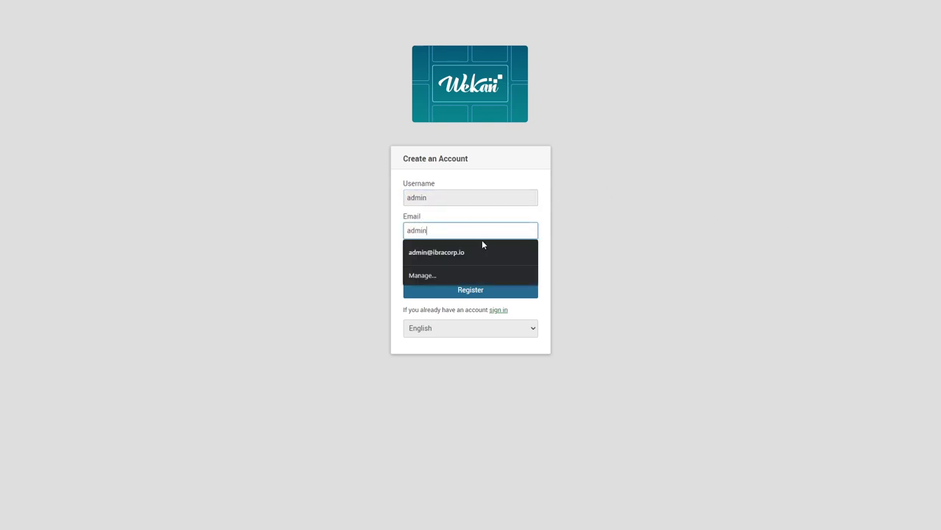
click(482, 251)
click(468, 260)
text(••••••••••)
click(483, 295)
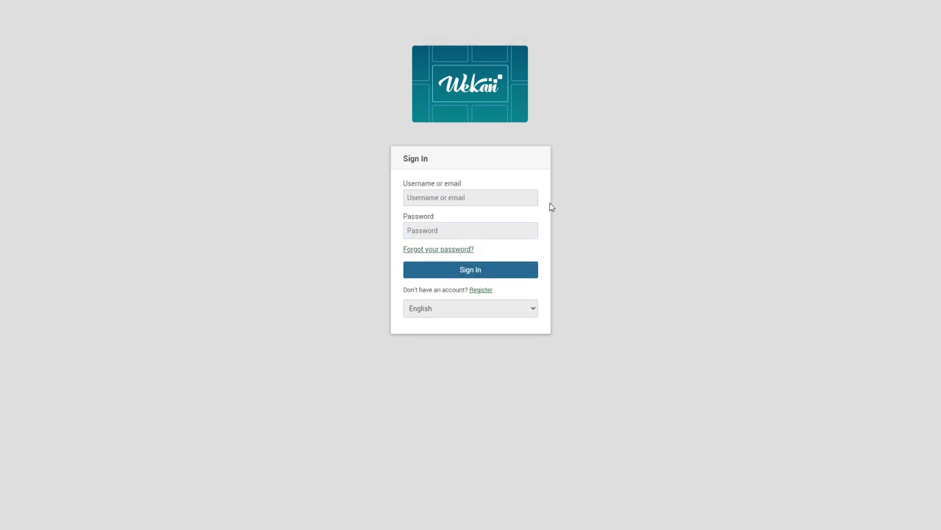
- Sign in with the saved admin credentials
click(475, 197)
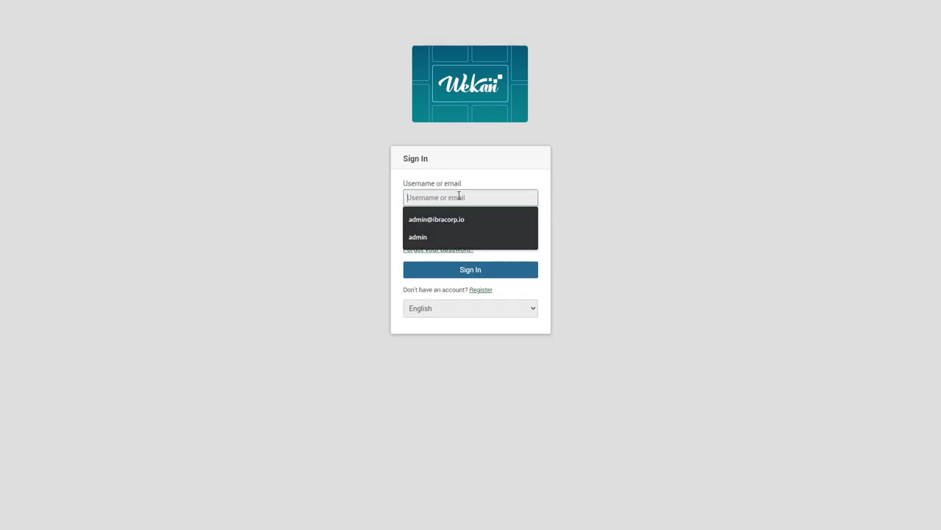
click(470, 237)
key(Return)
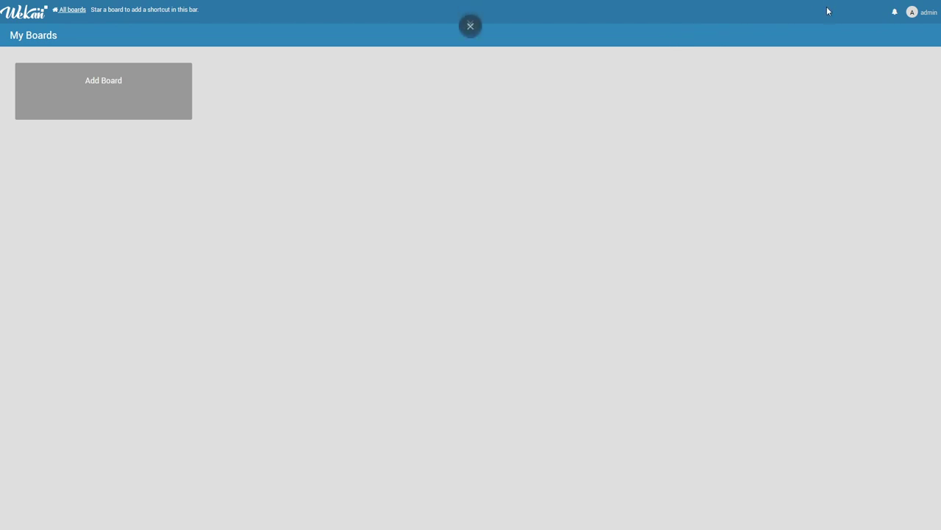
- Open the Admin Panel and enable Disable Self-Registration
click(924, 15)
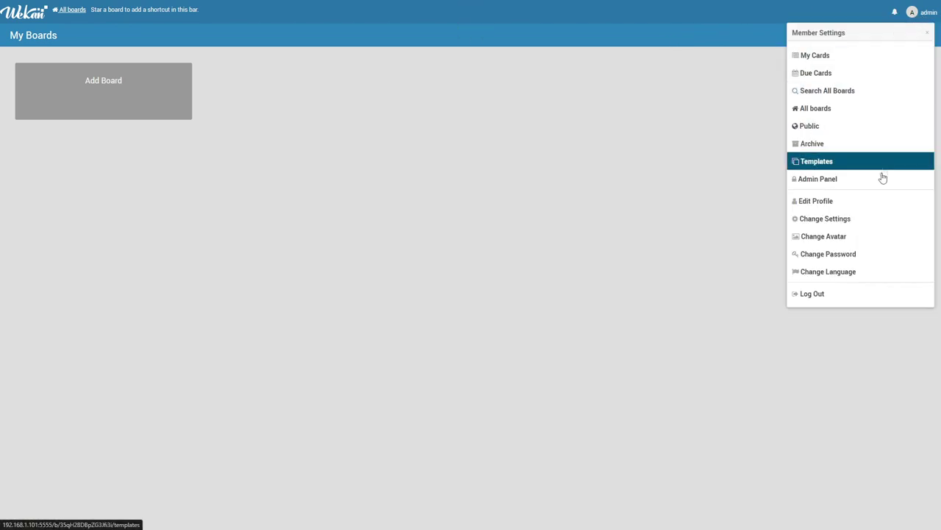
click(855, 180)
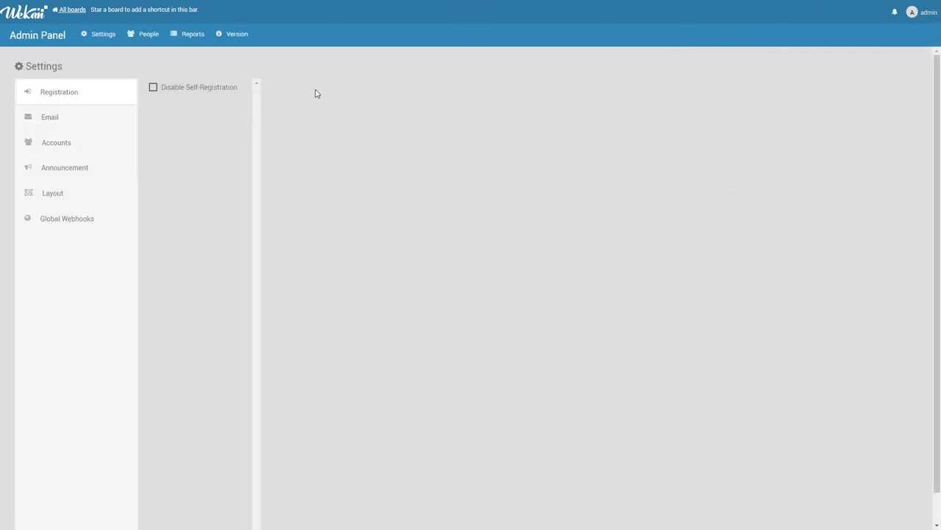
click(153, 88)
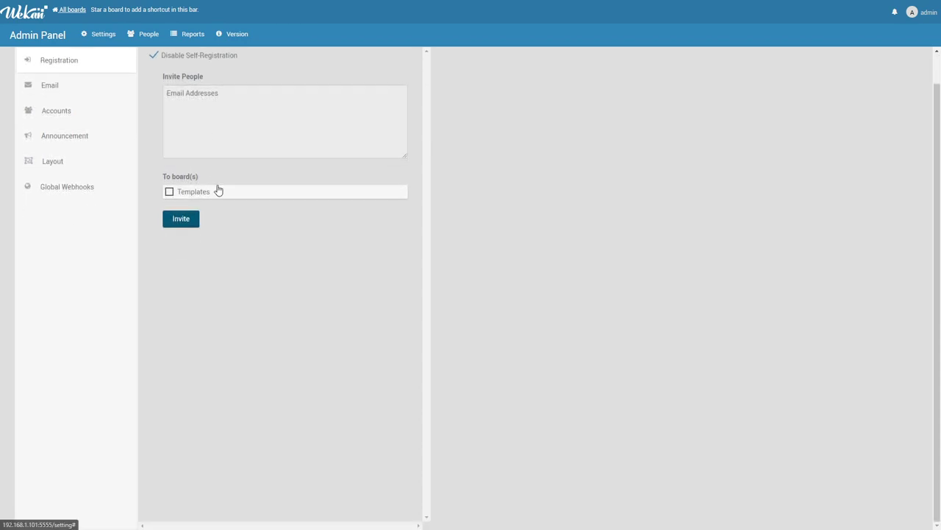
click(196, 132)
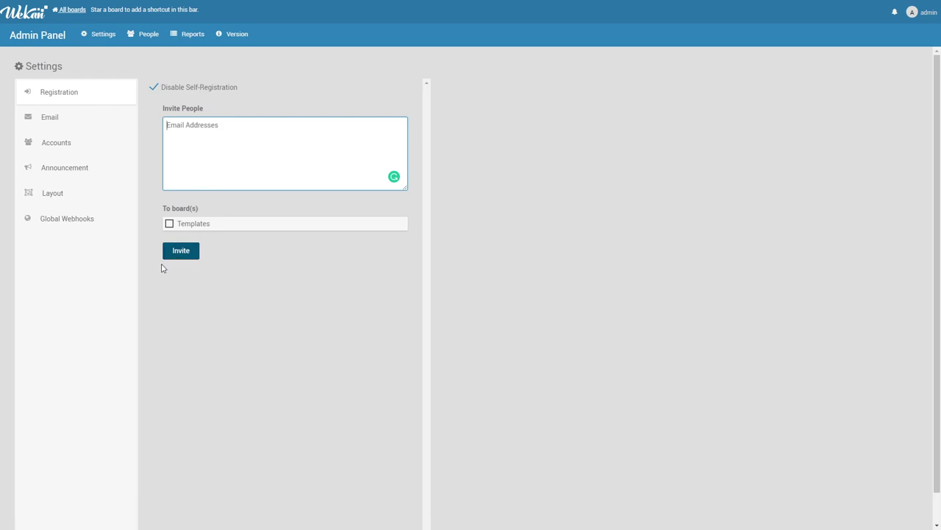
- Browse the Email, Accounts, Announcement, Layout and Global Webhooks settings, ending on People
click(50, 120)
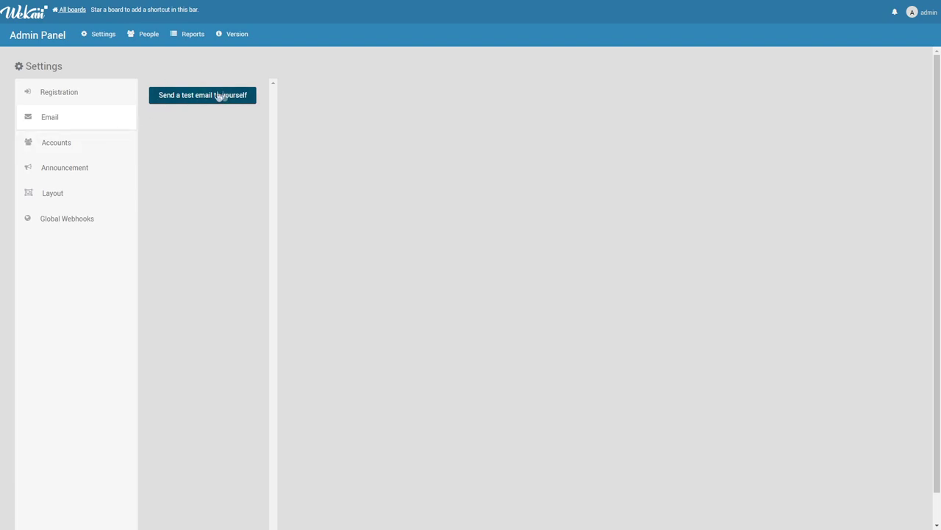
click(51, 148)
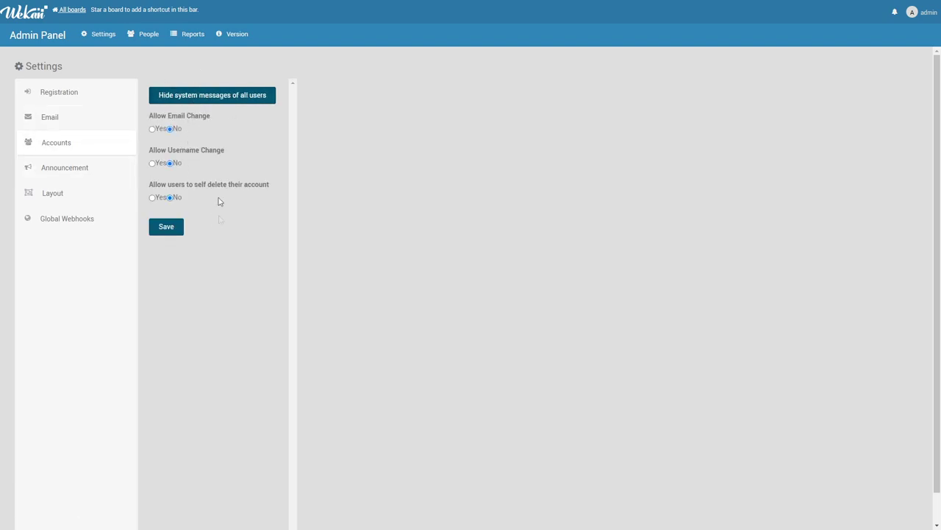
click(88, 169)
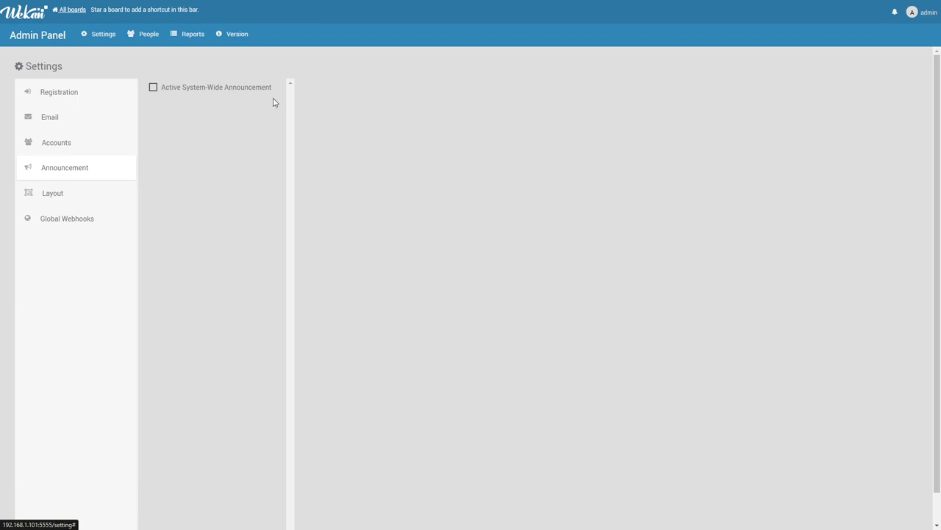
click(80, 197)
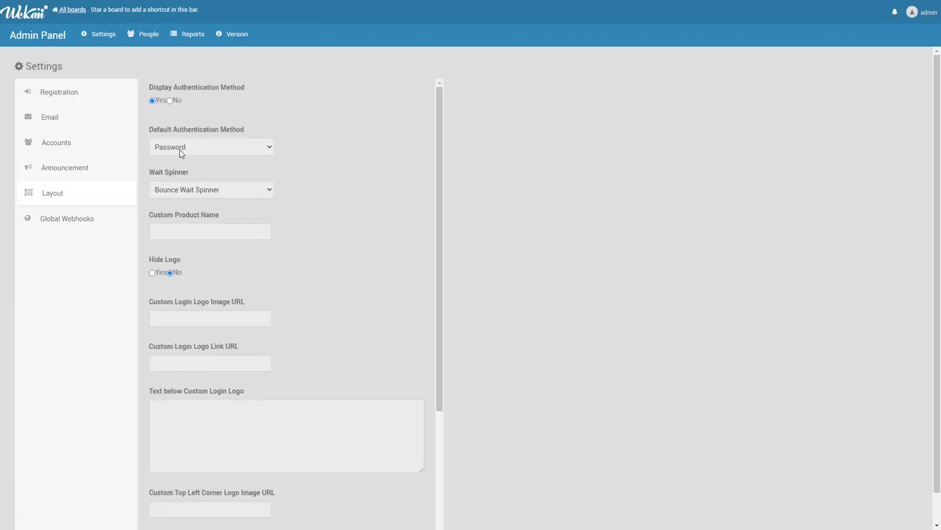
scroll(217, 134, down, 5)
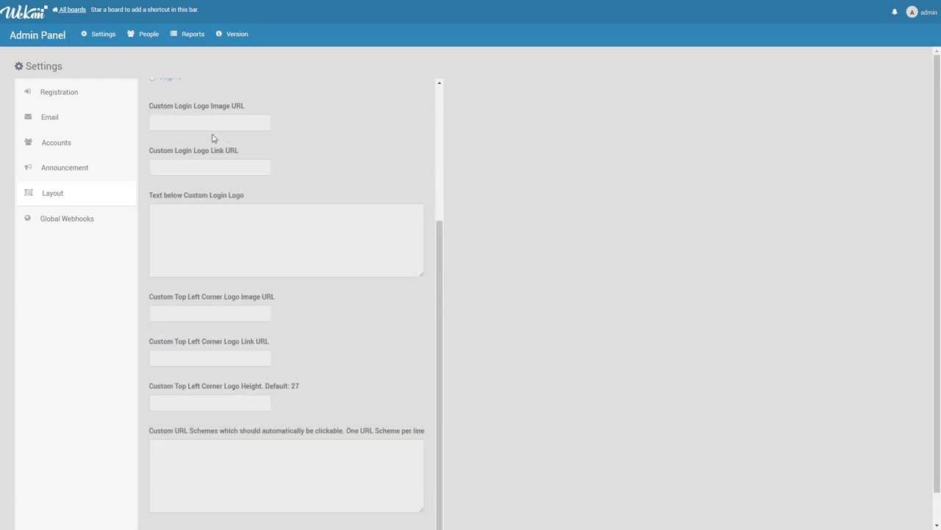
scroll(245, 361, down, 1)
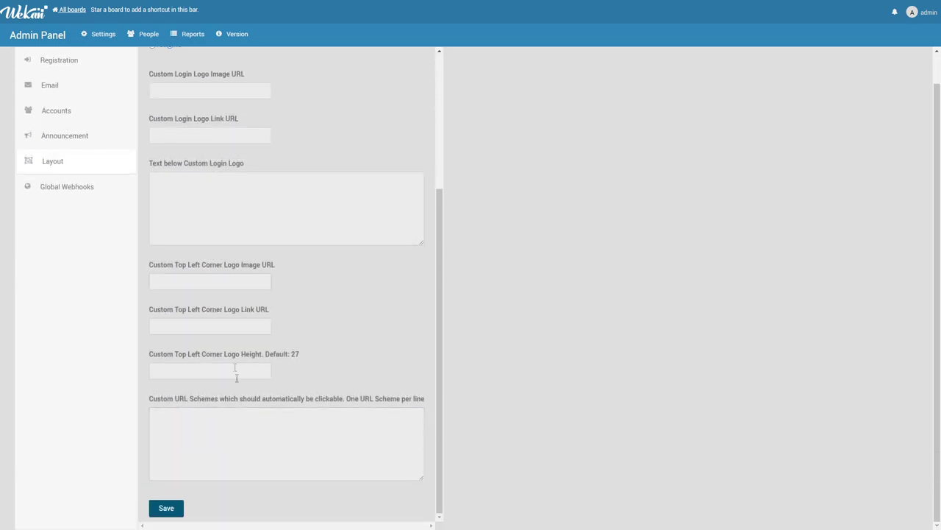
scroll(238, 294, up, 5)
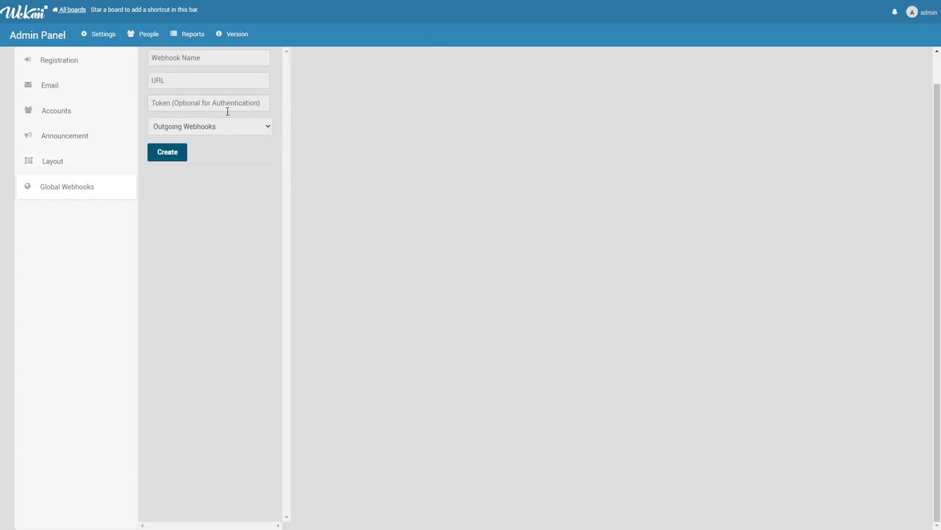
click(228, 128)
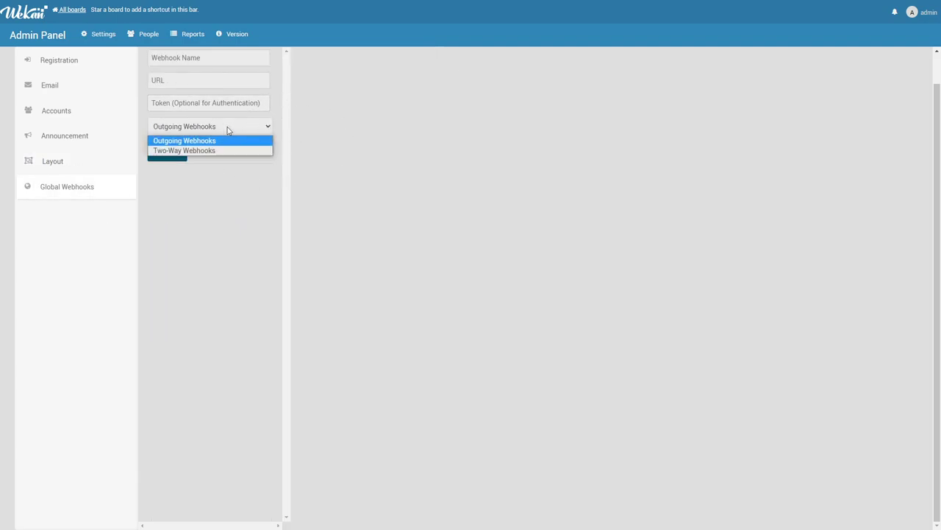
click(261, 82)
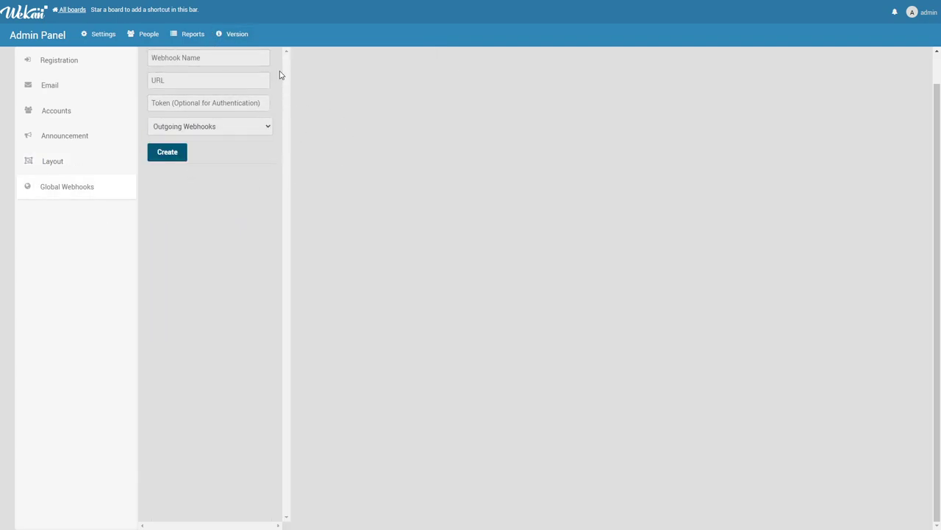
click(147, 34)
- Look at the teams and users lists and dismiss a New Organization form unsaved
click(102, 92)
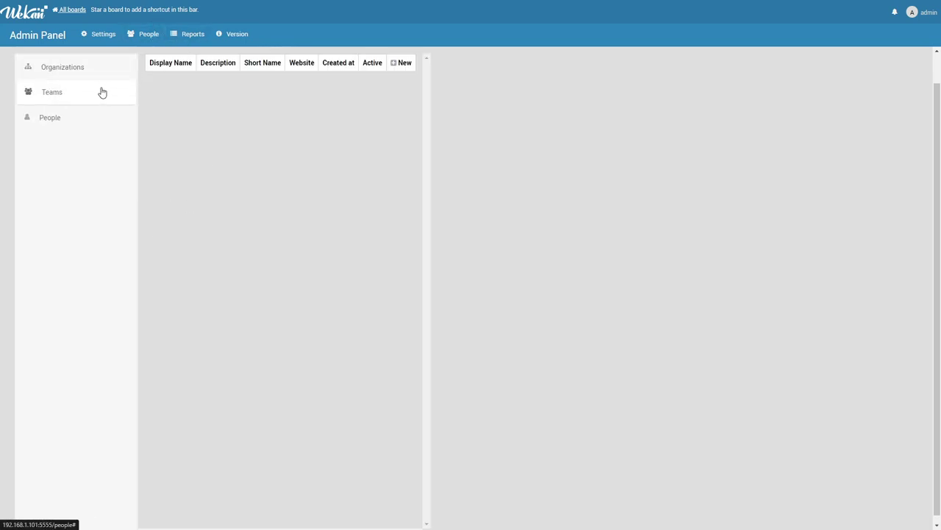
click(93, 113)
click(86, 99)
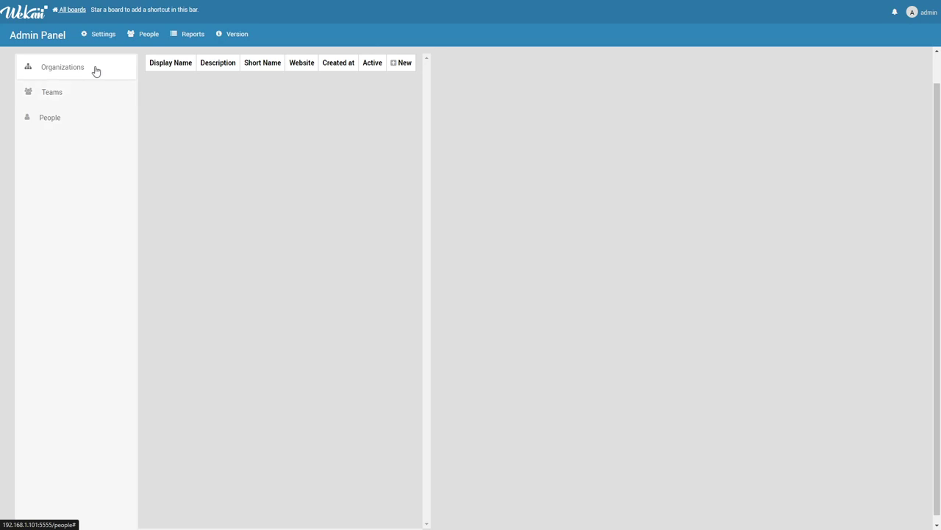
click(400, 64)
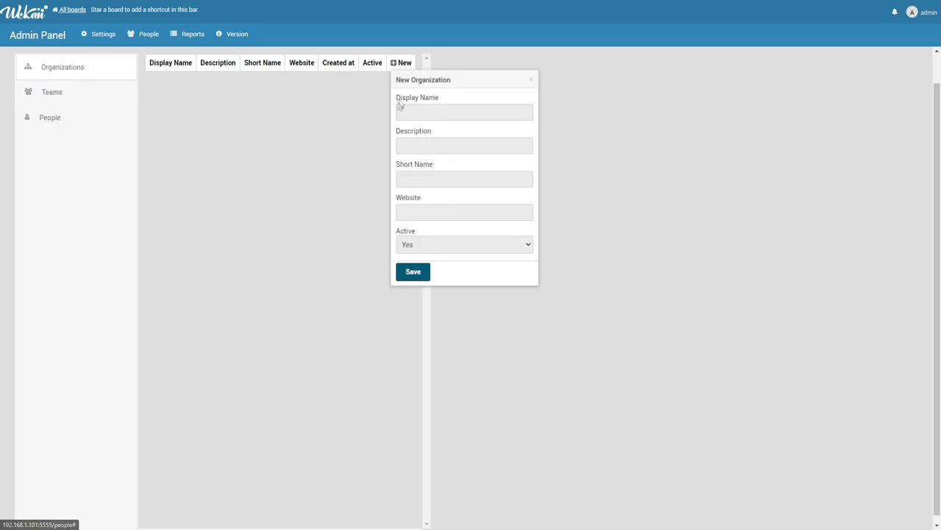
click(302, 188)
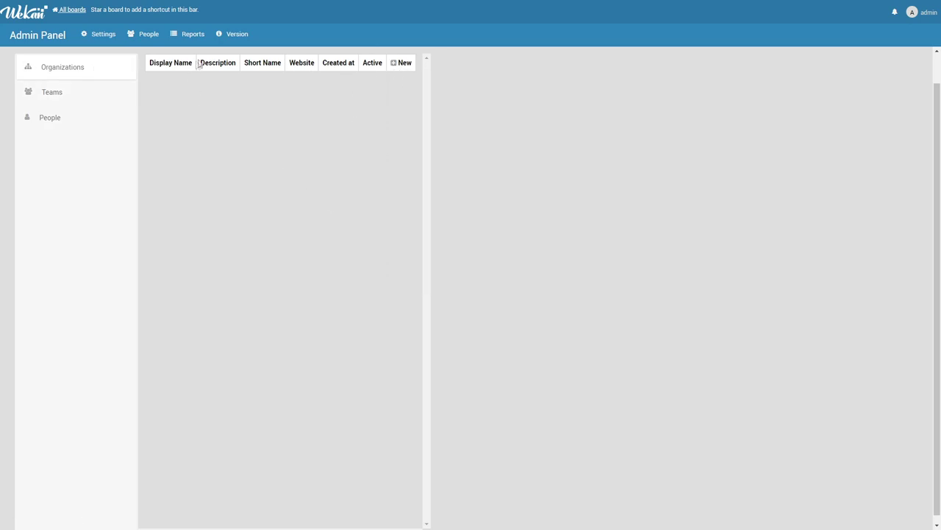
- View the Reports and Version pages, then go back to All boards
click(191, 34)
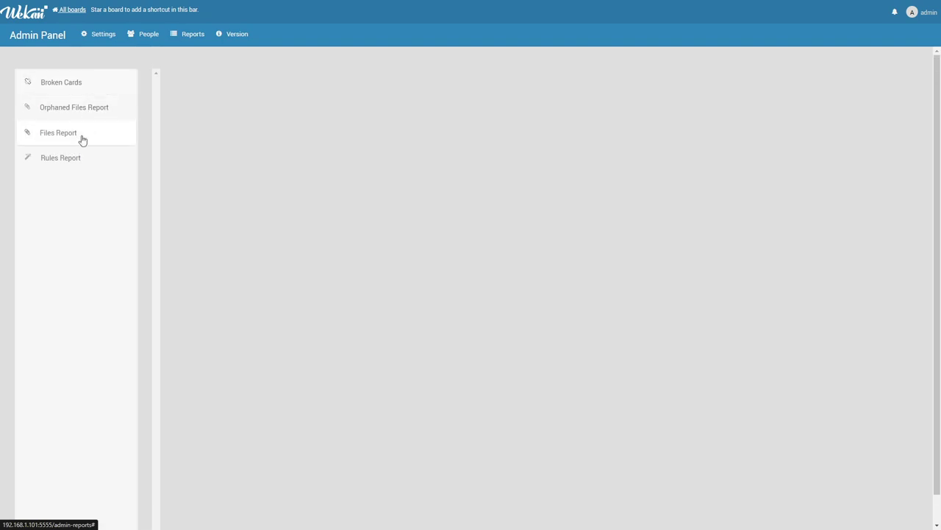
click(227, 37)
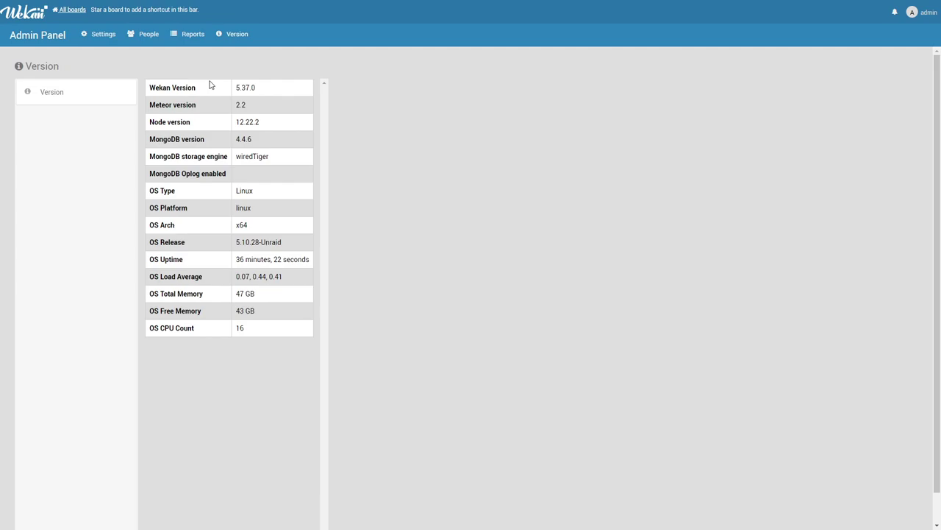
click(38, 36)
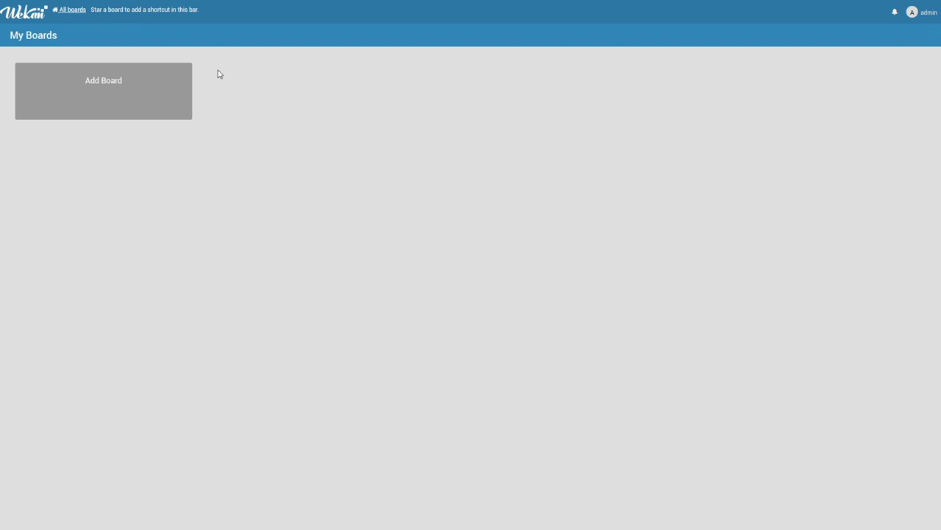
- Create a private board titled 'IBRACORP Videos' using a pasted title
click(144, 85)
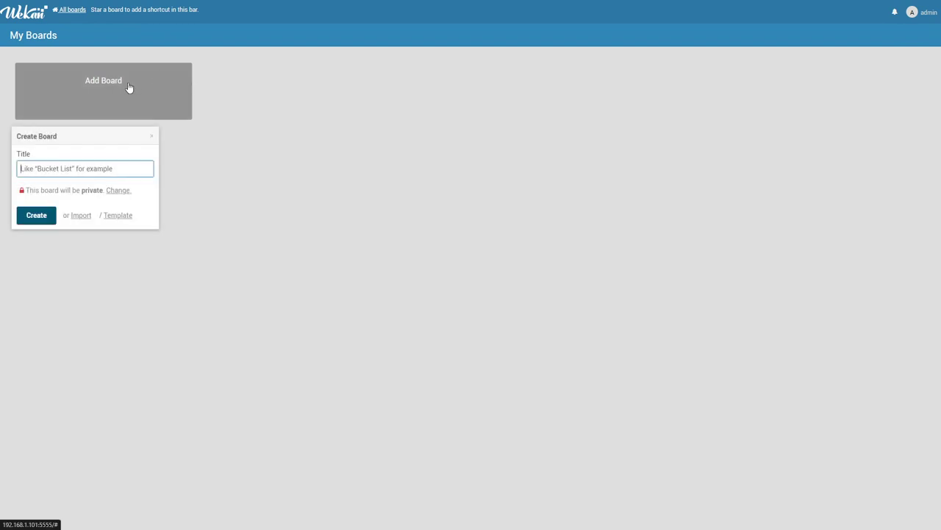
text(IBRACORP Videos)
click(72, 189)
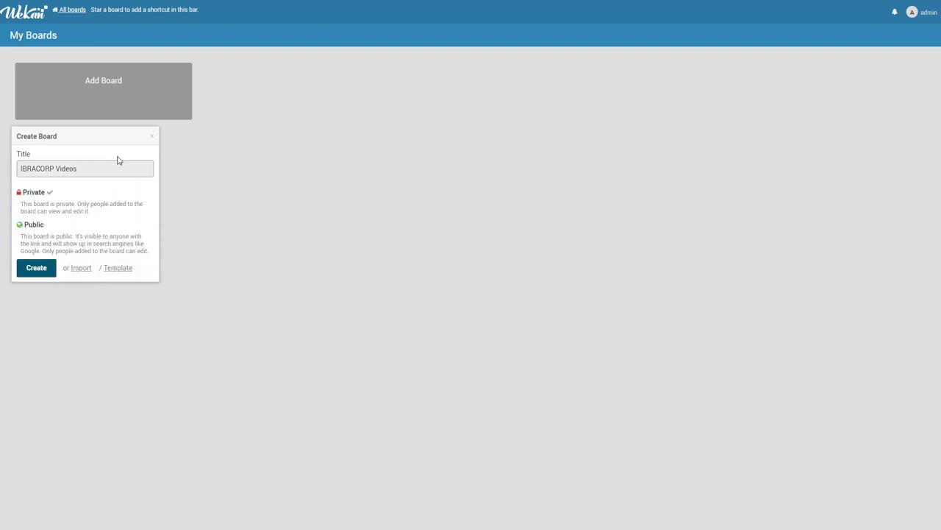
click(37, 268)
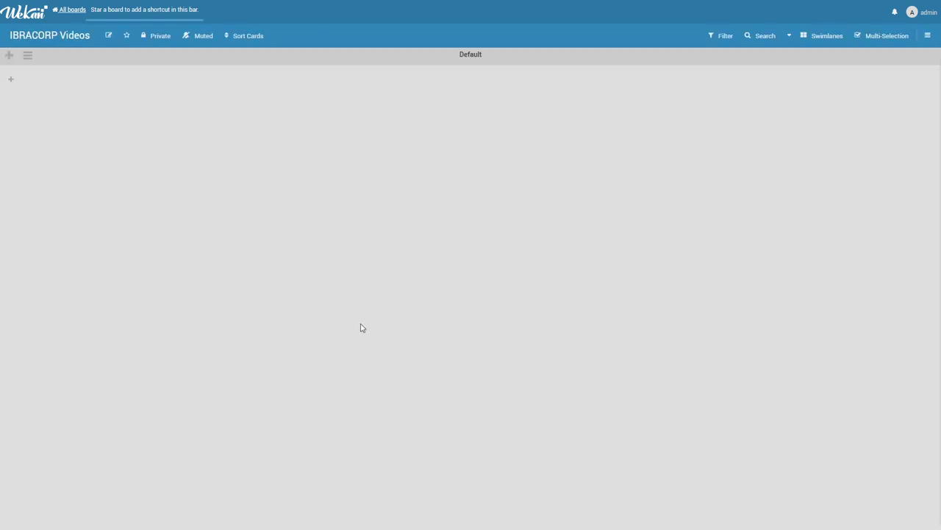
- Add Info and Videos swimlanes, then drag Info above Videos beneath Default
click(8, 79)
click(9, 54)
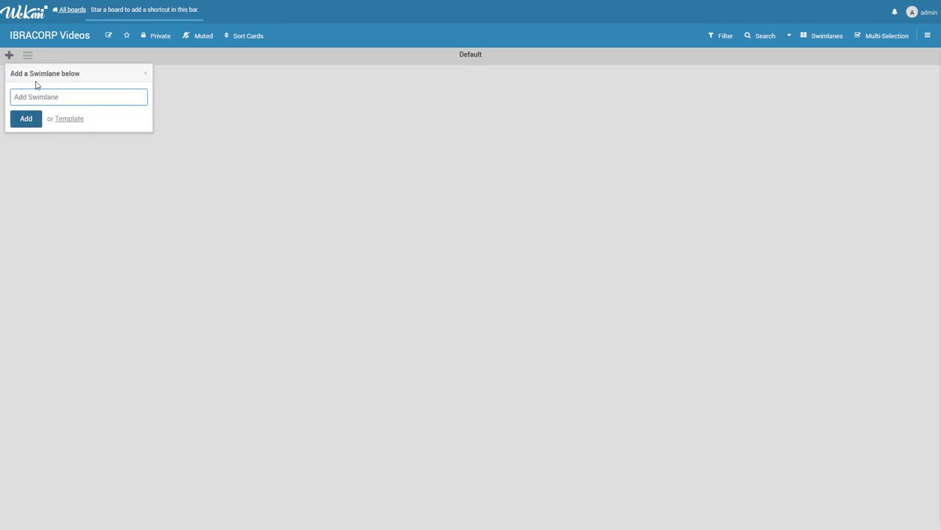
text(Info)
click(32, 120)
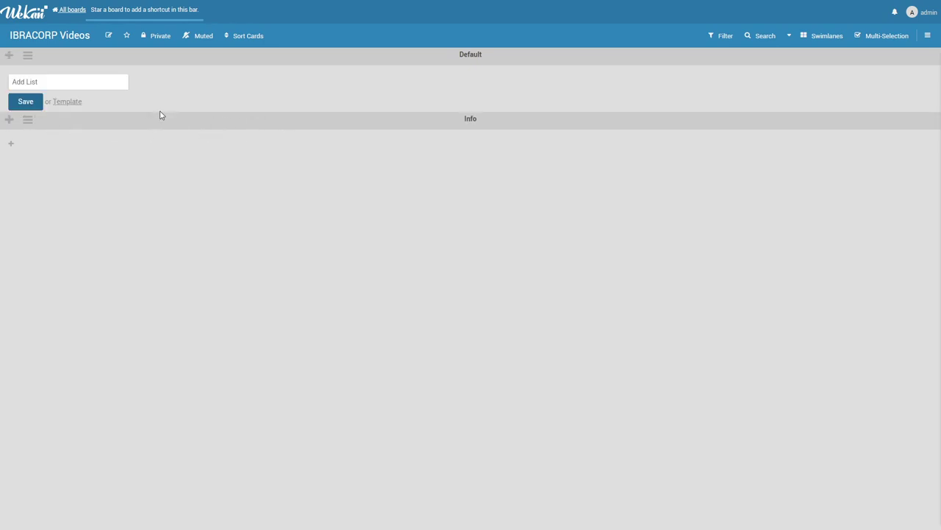
click(8, 56)
text(Videos)
click(16, 118)
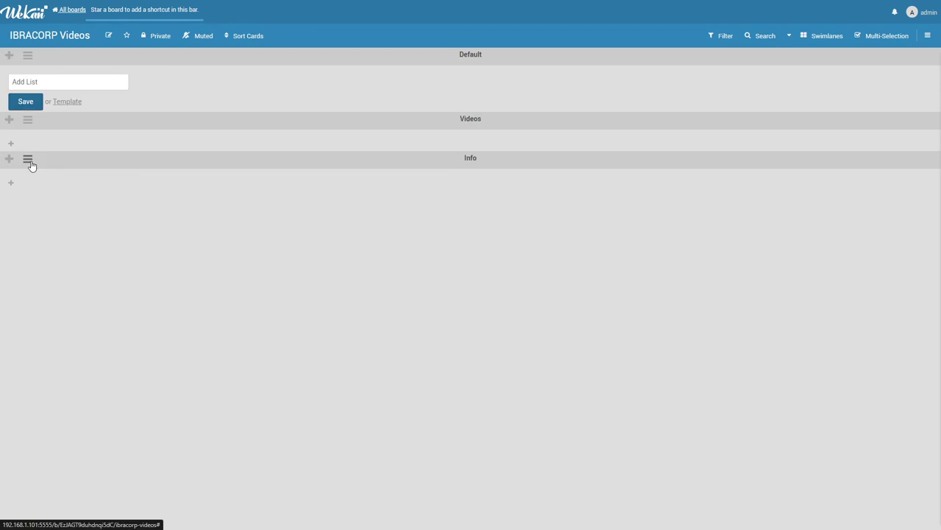
drag(28, 160, 105, 145)
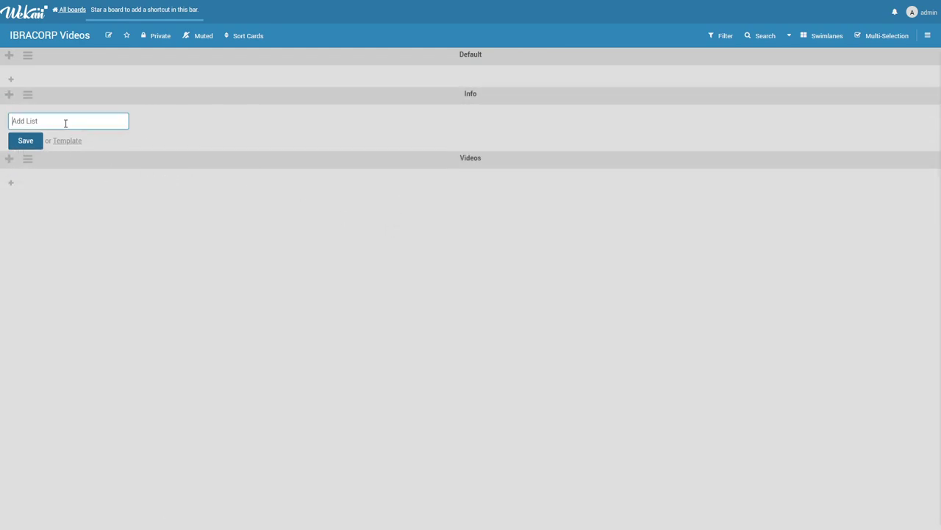
- Create the 'Ones I like' list and add the Info card 'There is where I put ones I like'
text(Ones I like)
click(28, 144)
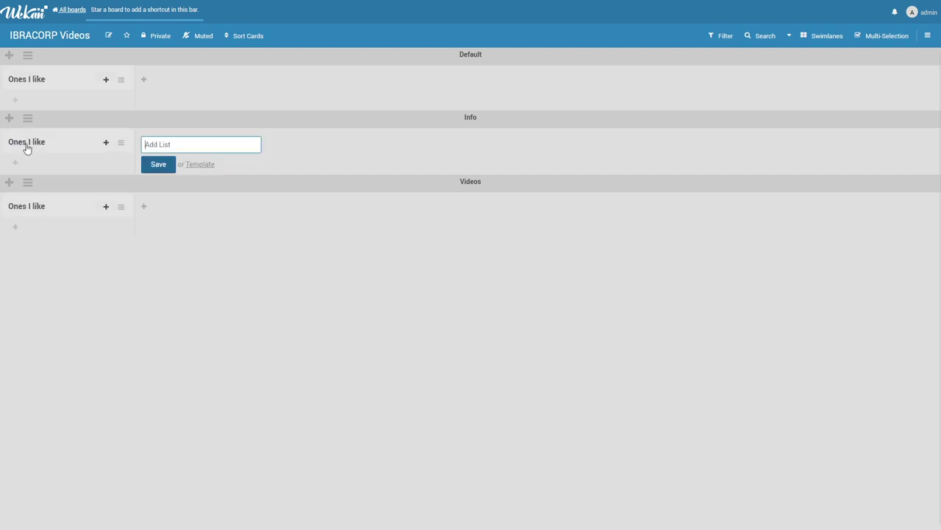
text(There is where I put oned I like)
click(21, 202)
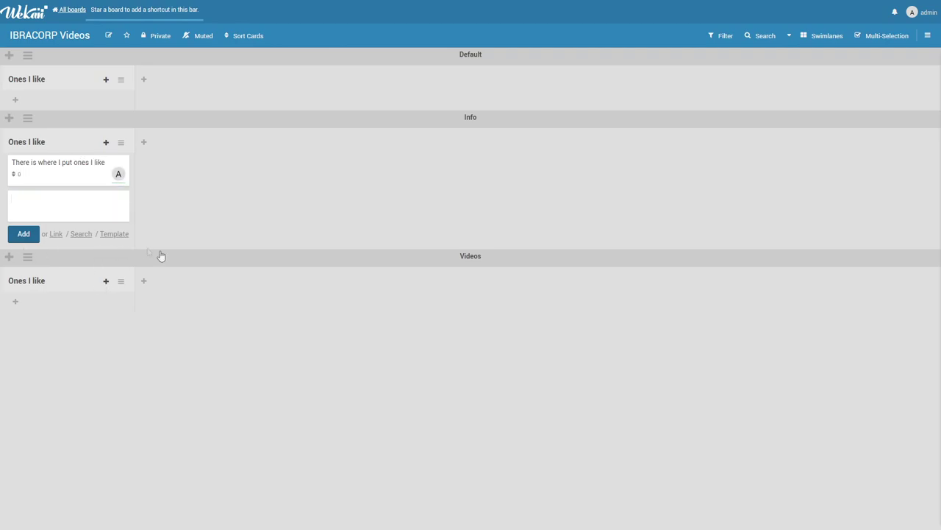
click(103, 301)
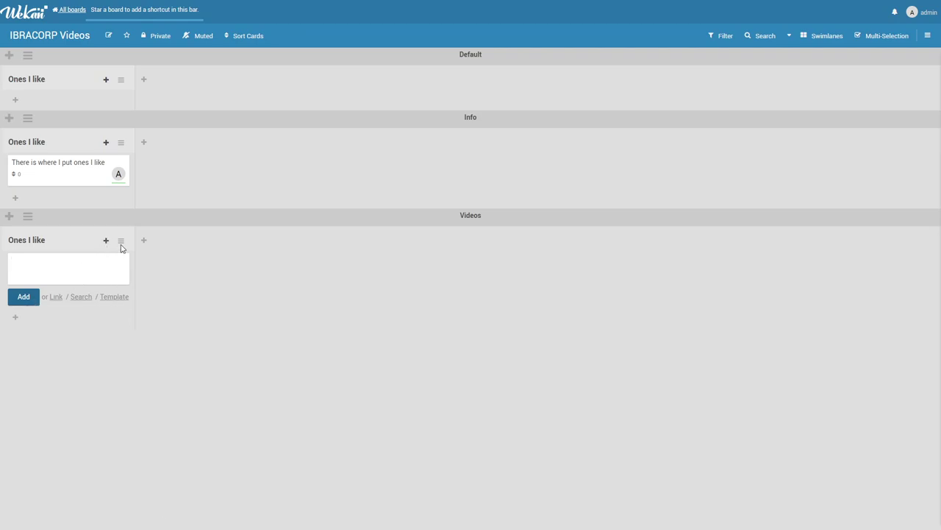
- Browse the Videos list's link-existing-card options and available boards, then dismiss them
click(121, 241)
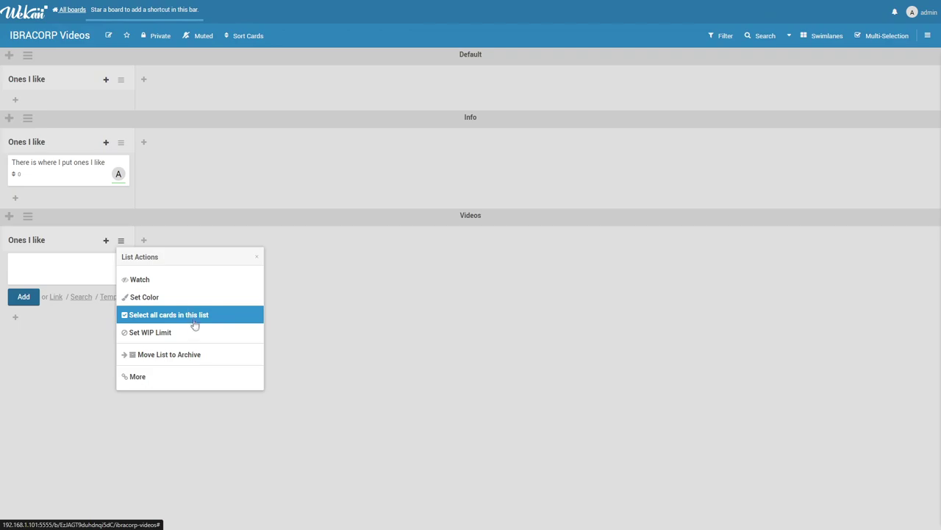
click(56, 297)
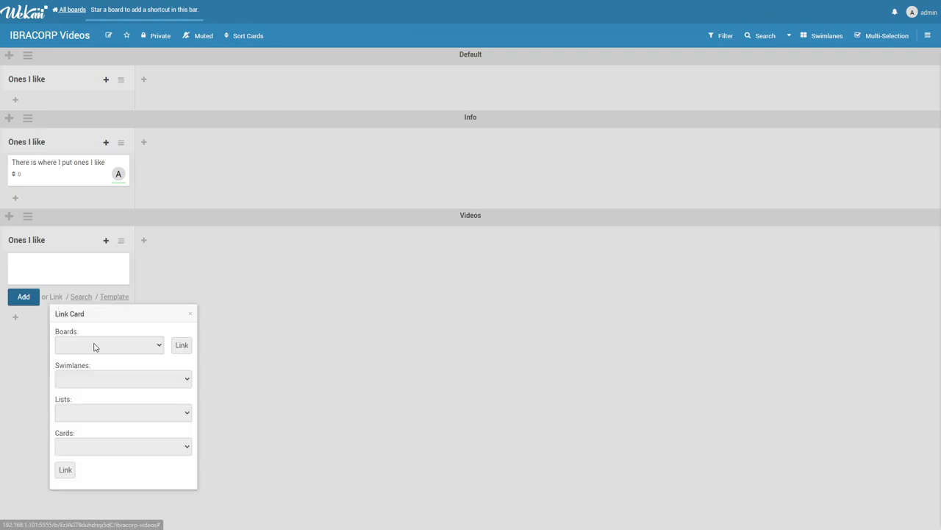
click(125, 348)
click(128, 337)
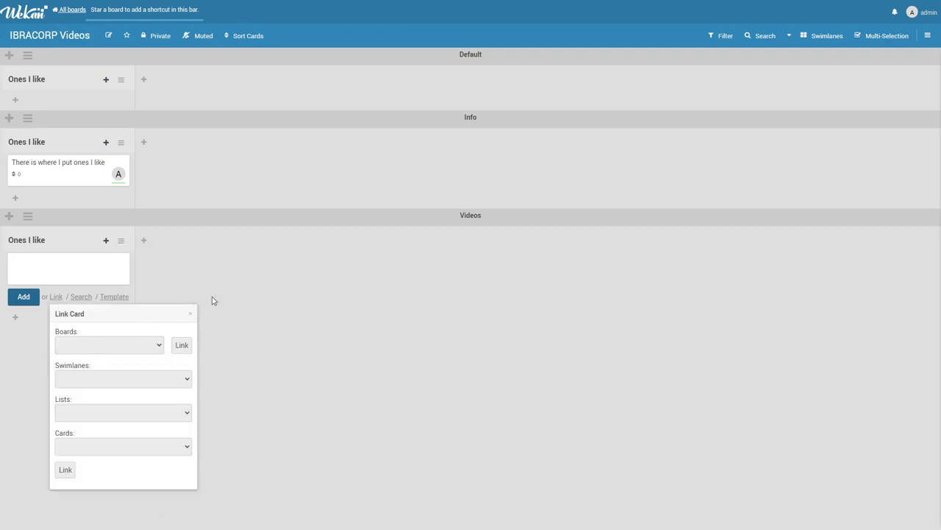
click(208, 301)
- Add the card 'Tets', review its label choices and card actions, then close it
text(Tets)
key(Return)
click(36, 273)
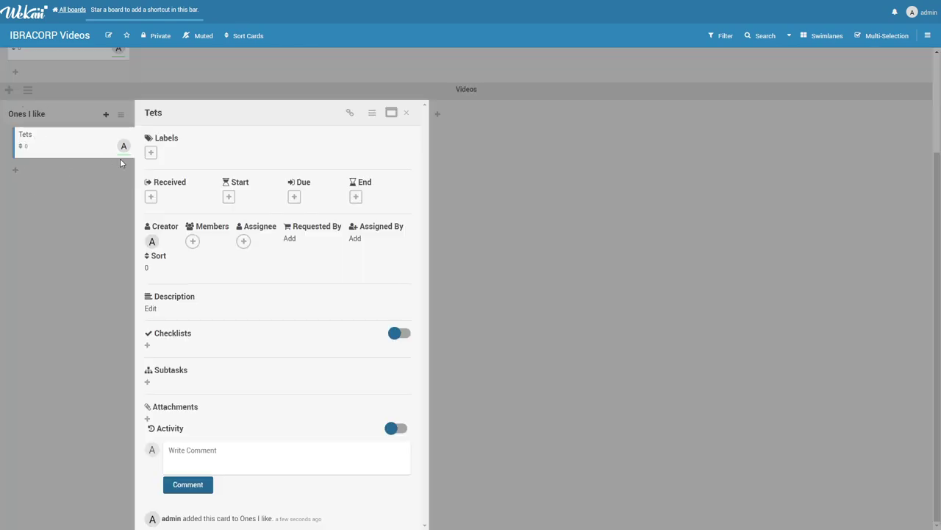
click(151, 152)
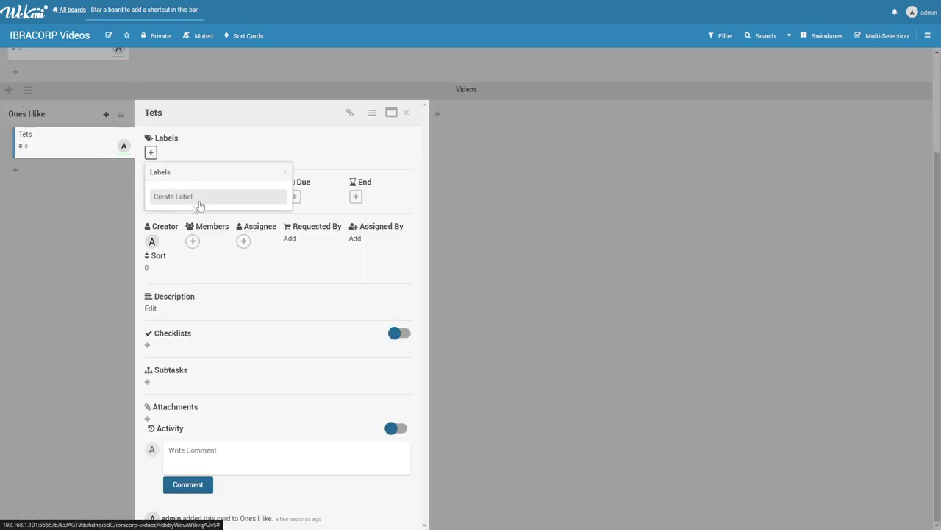
click(177, 236)
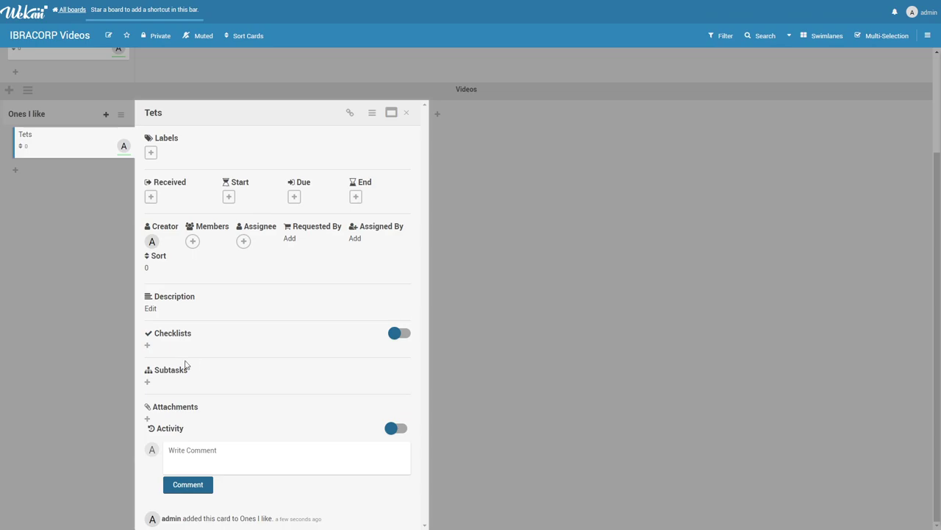
click(374, 114)
click(566, 133)
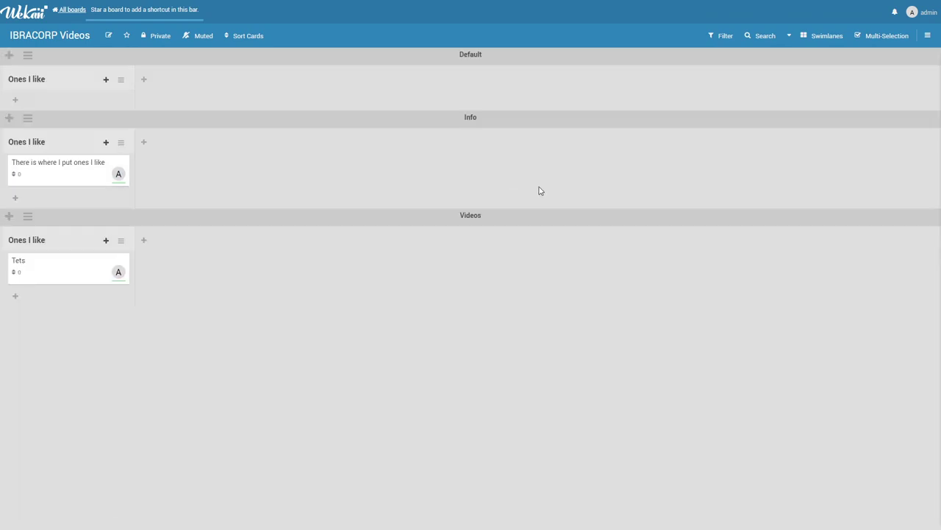